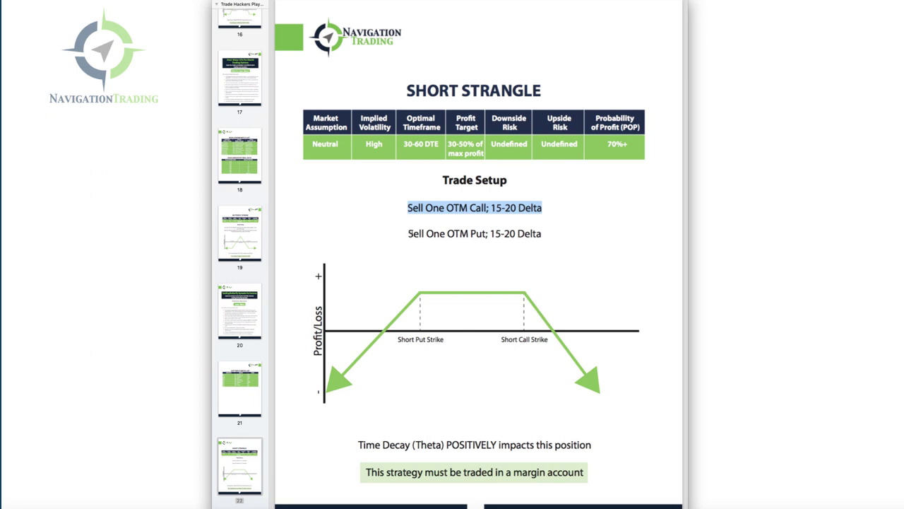
Highlight the Short Strangle's OTM put leg, the time decay note and the margin account requirement, clearing each selection.
left_click_drag(408, 233, 446, 233)
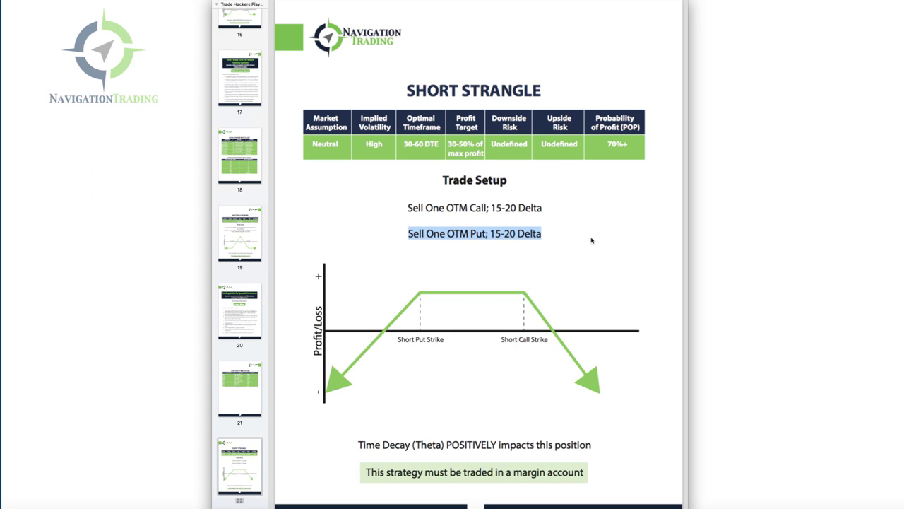
left_click(592, 240)
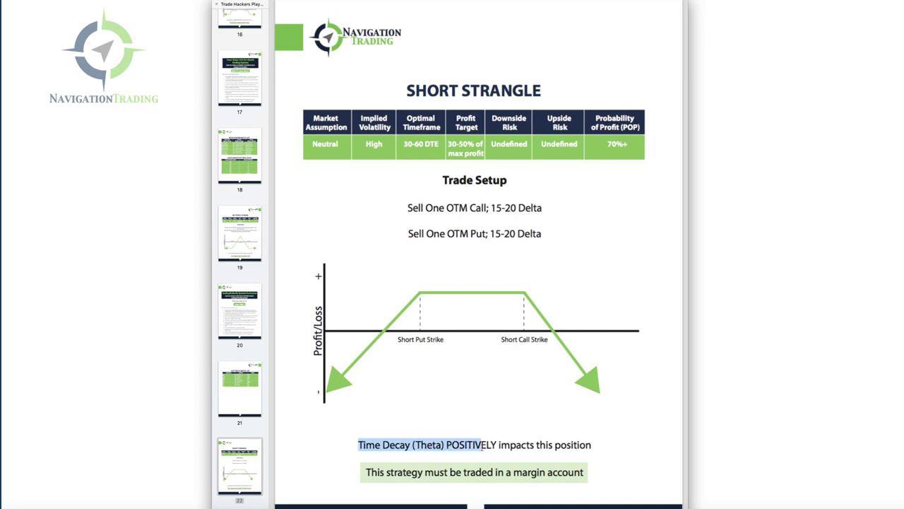
left_click(598, 440)
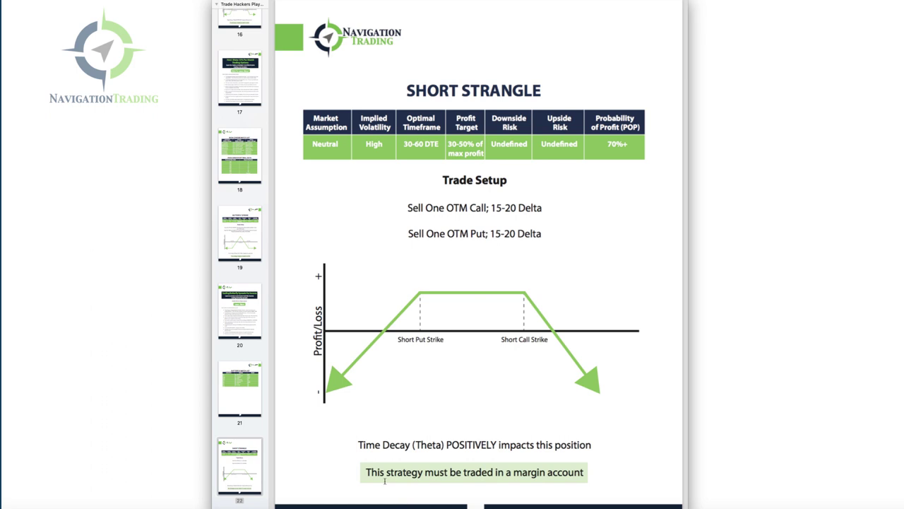
left_click_drag(366, 472, 483, 472)
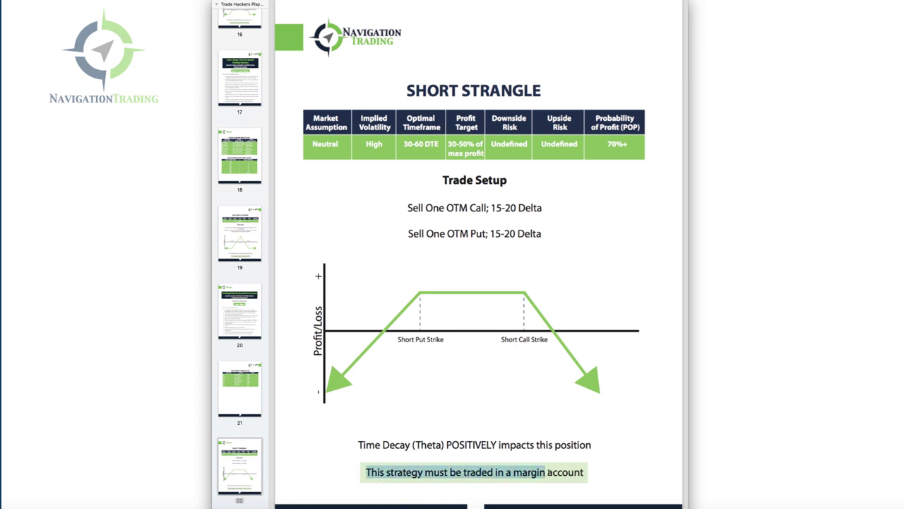
left_click(600, 455)
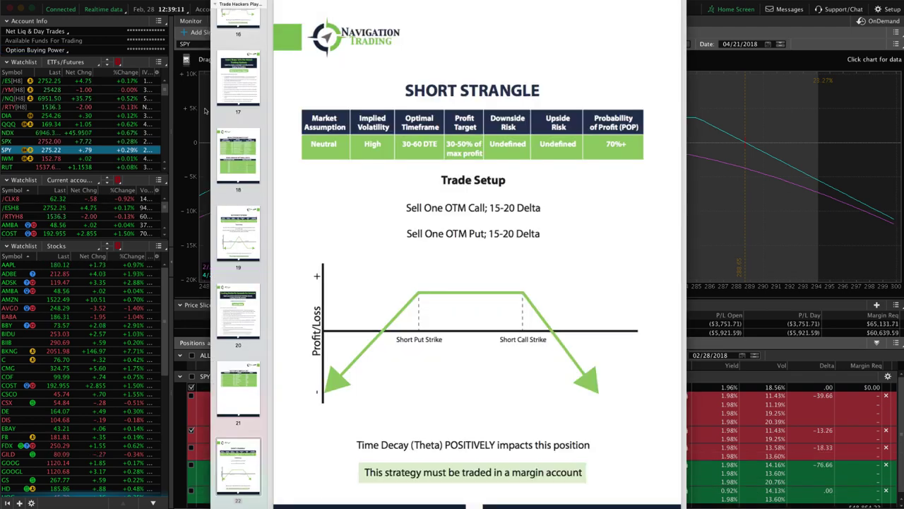
Return to the playbook's Table of Contents and open the Short Straddle strategy page.
scroll(239, 115, "up", 15)
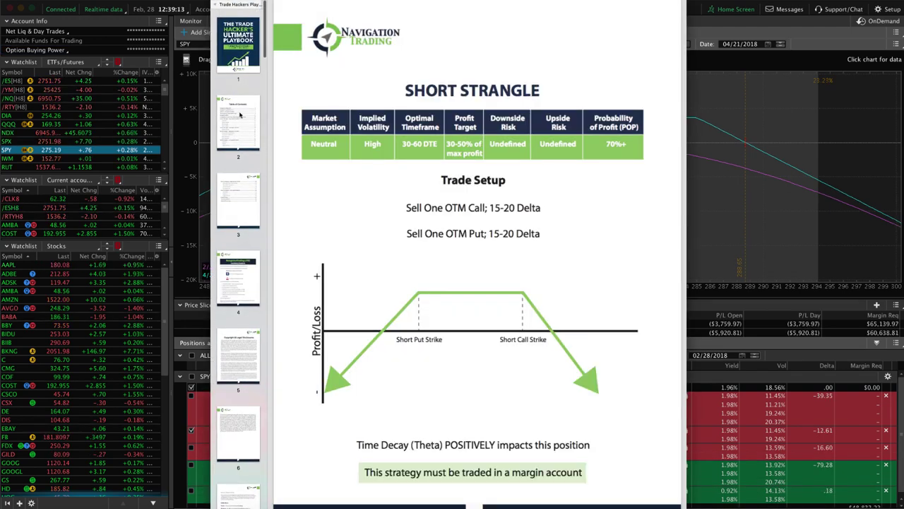
left_click(239, 115)
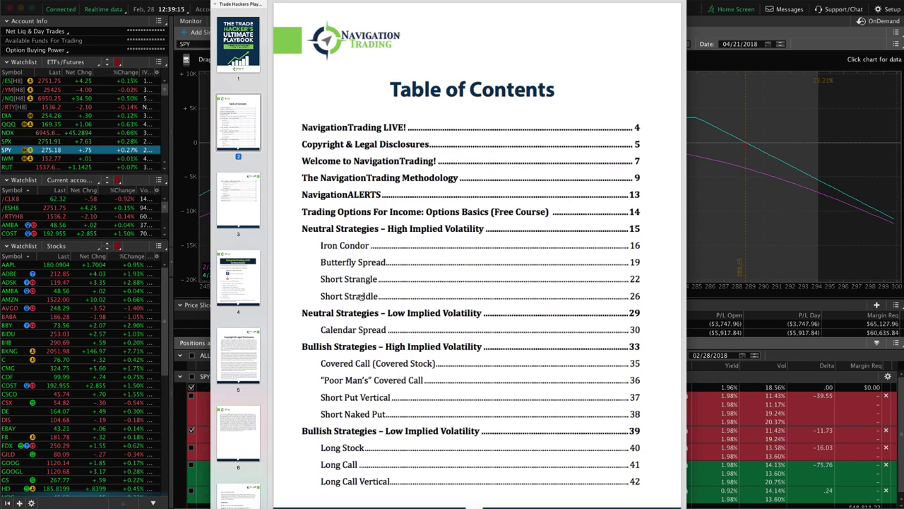
left_click(360, 297)
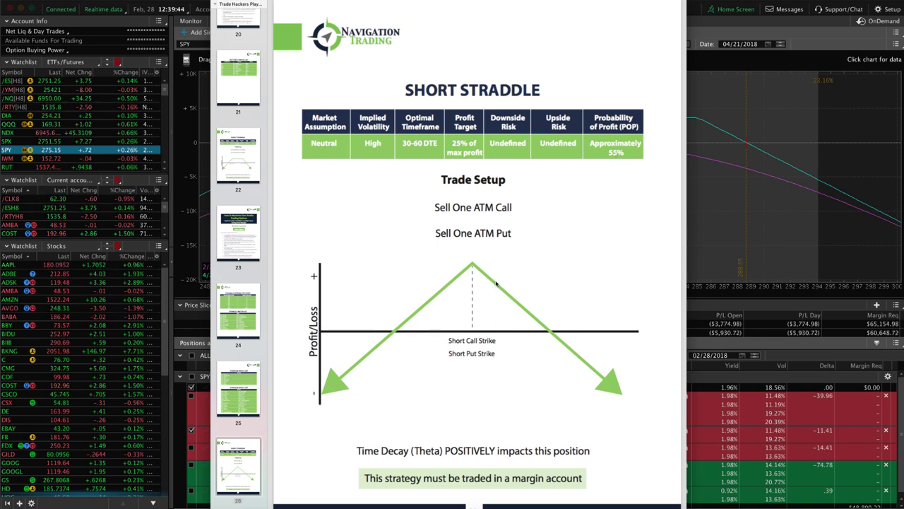
Highlight the Short Straddle's ATM call and put legs, the time decay note and the margin account requirement.
left_click_drag(434, 207, 512, 208)
left_click_drag(434, 234, 513, 234)
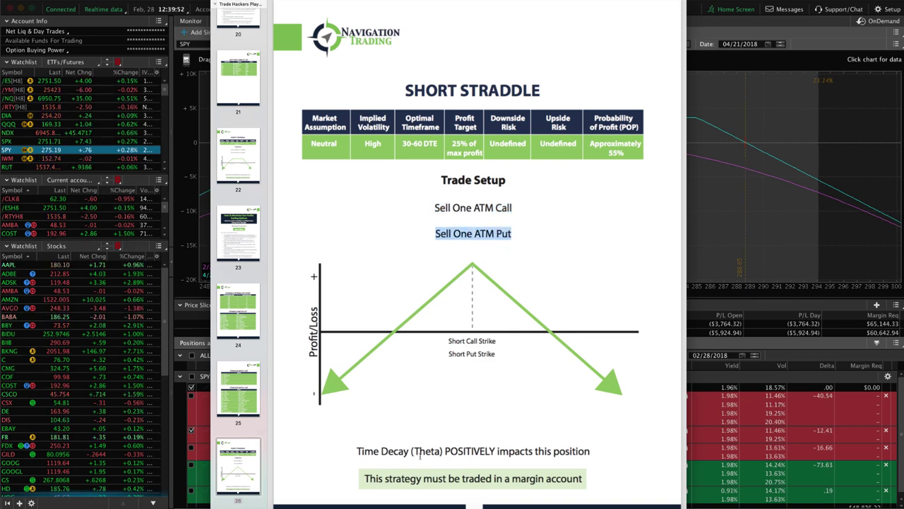
left_click_drag(356, 450, 487, 451)
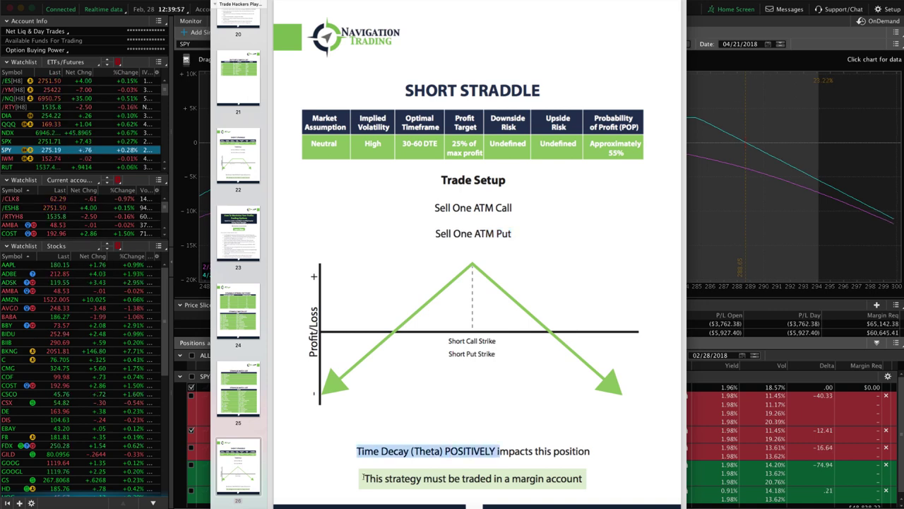
left_click_drag(363, 478, 589, 482)
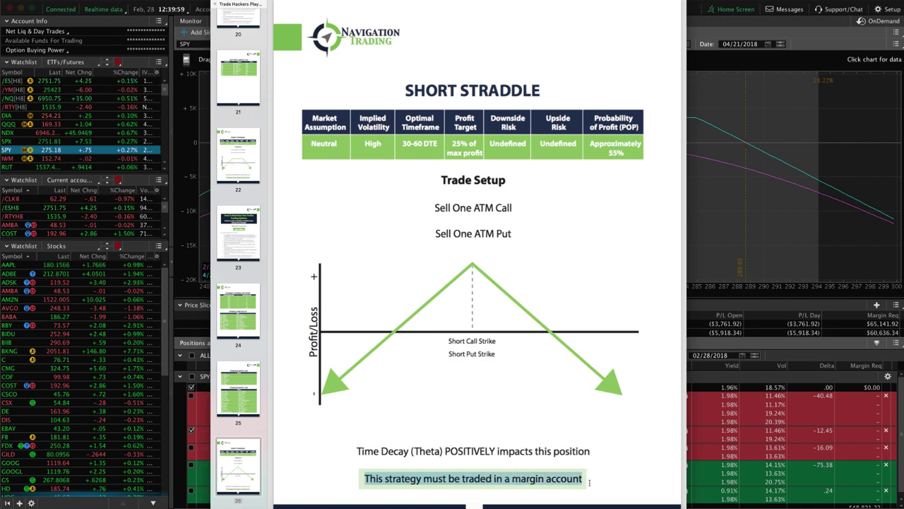
Switch to thinkorswim and plot the simulated SPY straddle in the risk profile instead of the strangle.
left_click(699, 389)
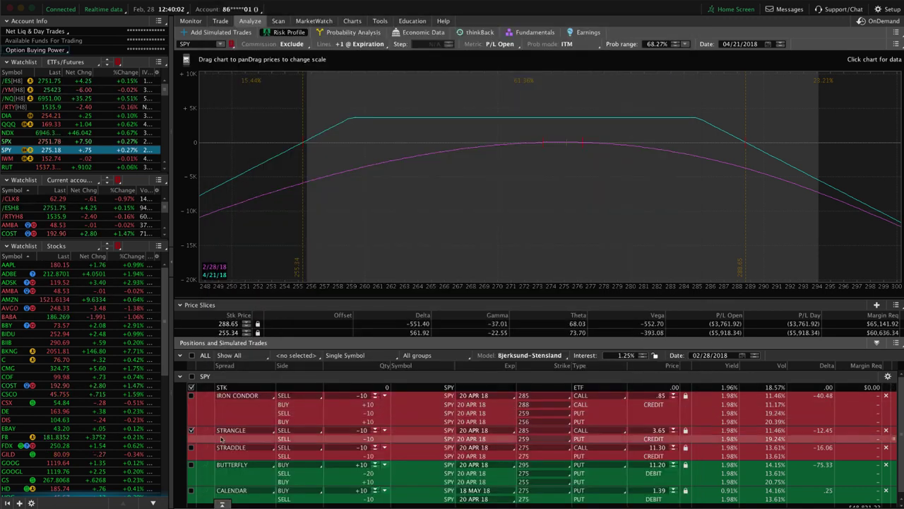
left_click(191, 431)
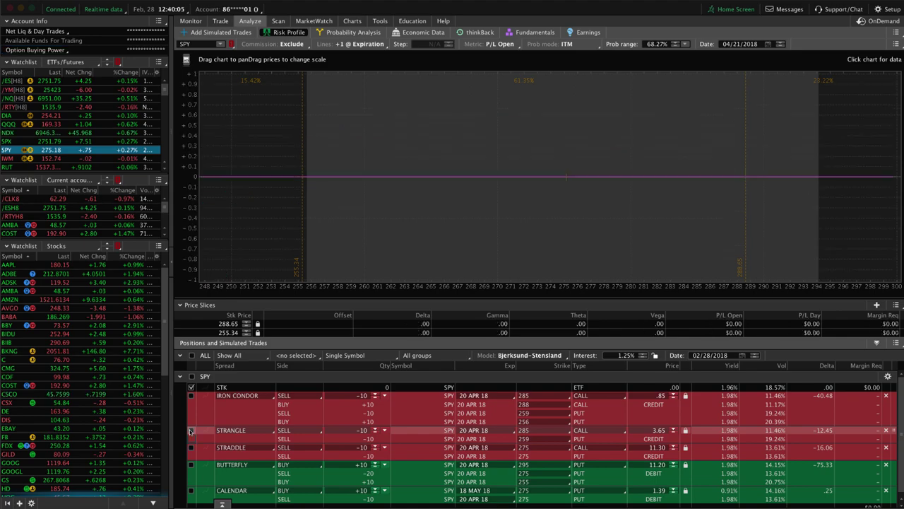
left_click(191, 448)
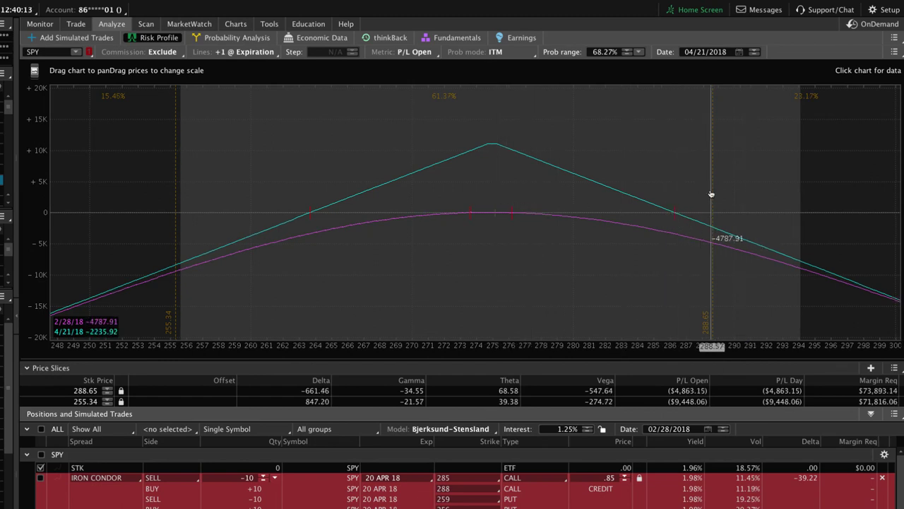
Move the two price slices to the straddle's expiration breakevens at 286.23 and 263.75.
left_click(679, 192)
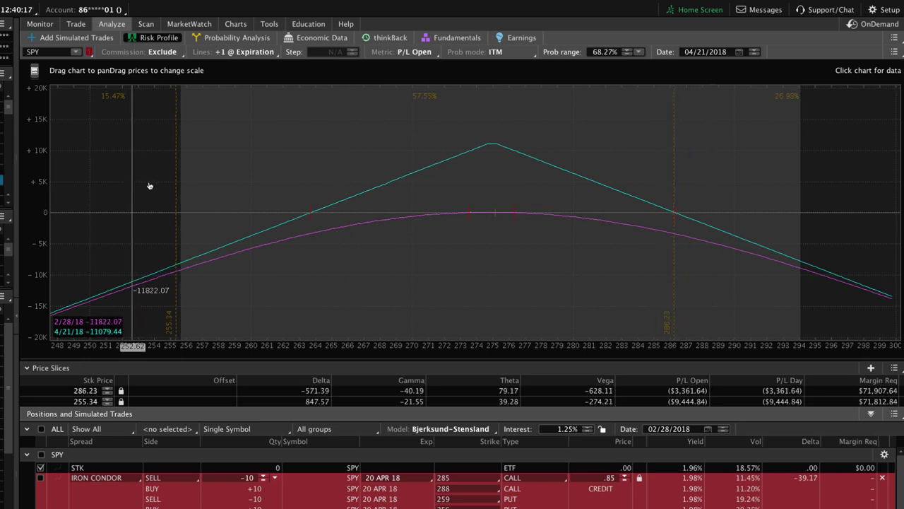
left_click(197, 183)
left_click(294, 183)
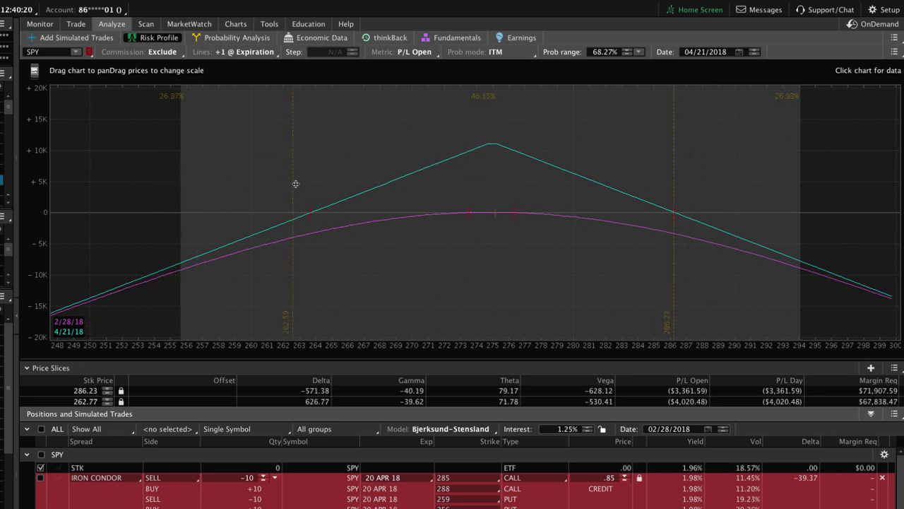
left_click_drag(303, 183, 311, 179)
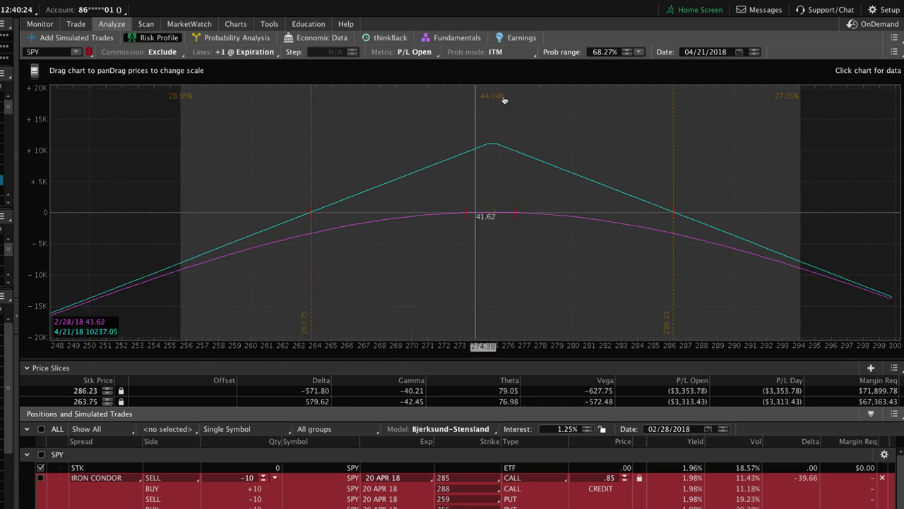
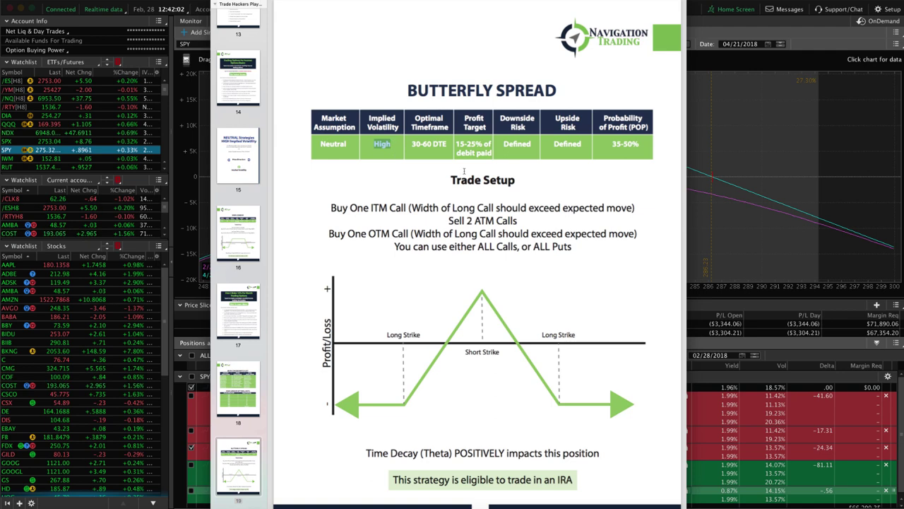
Highlight the Butterfly Spread's optimal timeframe, profit target and trade setup lines, and clear the selection.
left_click_drag(412, 143, 446, 143)
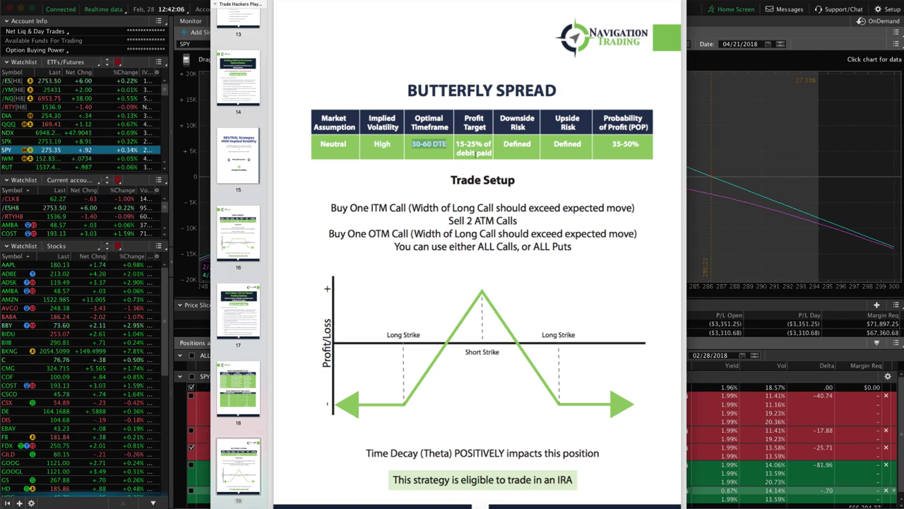
left_click_drag(456, 143, 487, 143)
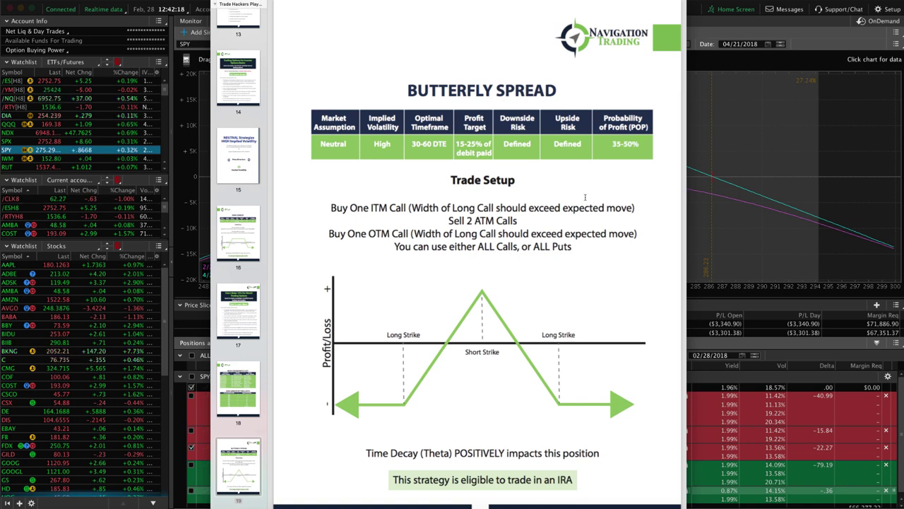
double_click(332, 207)
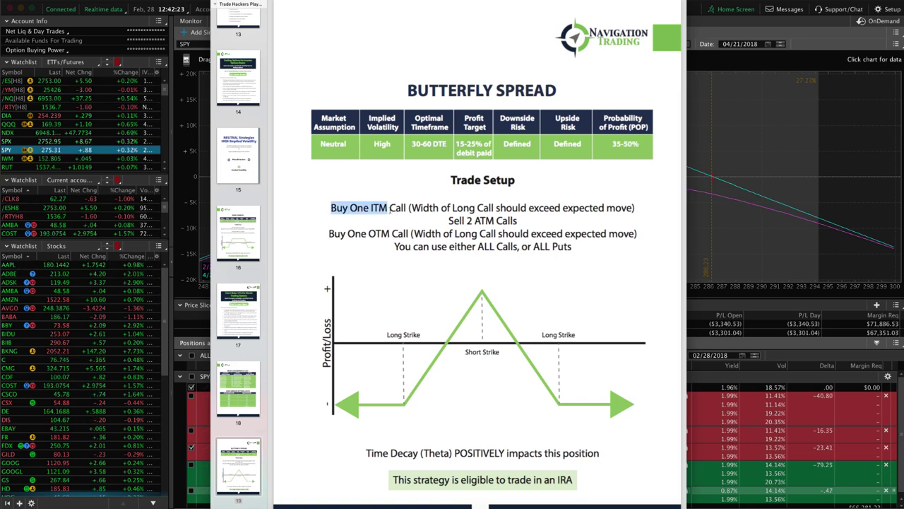
left_click_drag(388, 208, 424, 208)
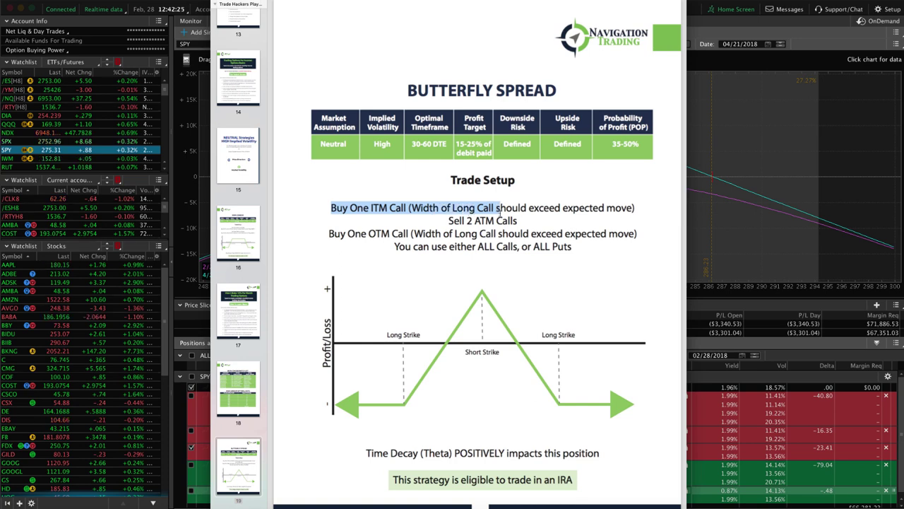
left_click_drag(500, 209, 548, 214)
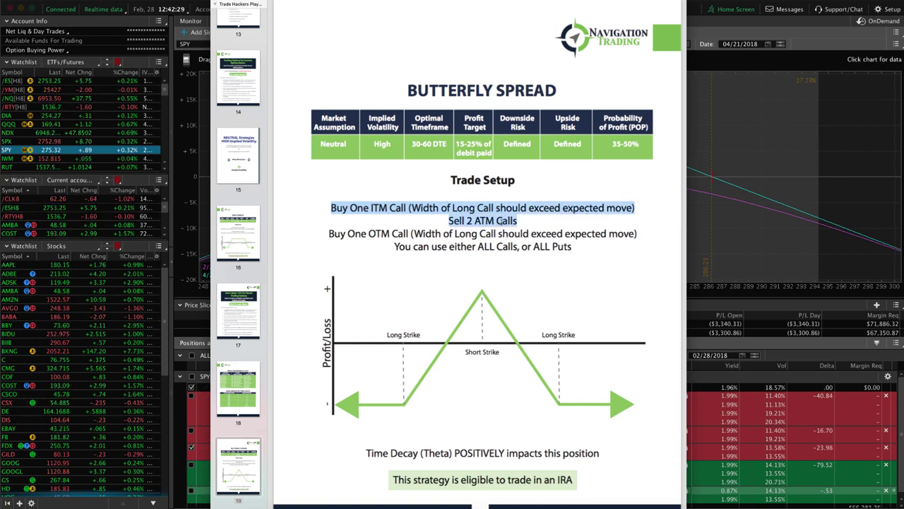
left_click_drag(321, 235, 543, 251)
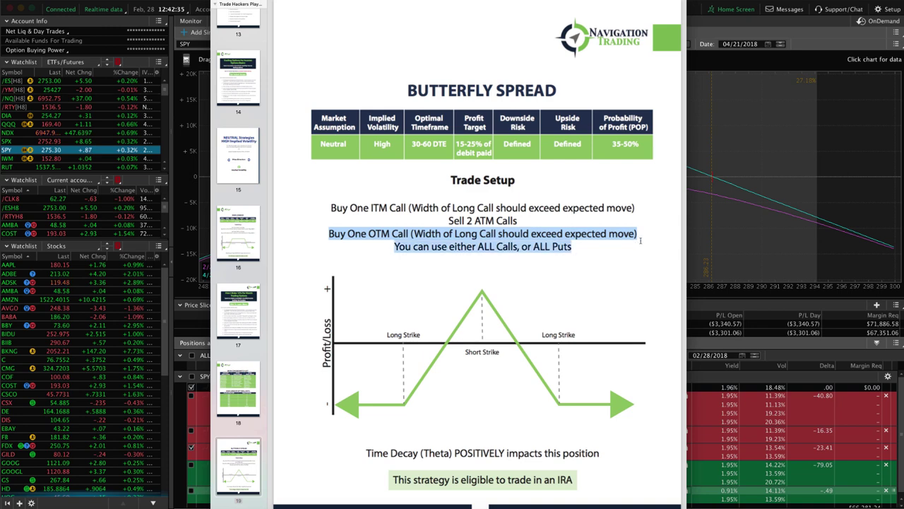
left_click(543, 252)
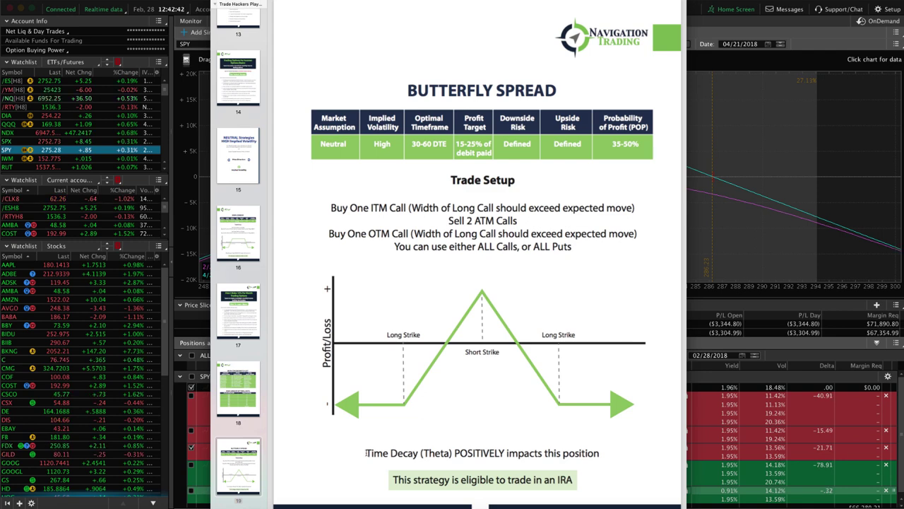
Highlight the Butterfly Spread's time decay note and its IRA eligibility note.
left_click_drag(367, 453, 605, 455)
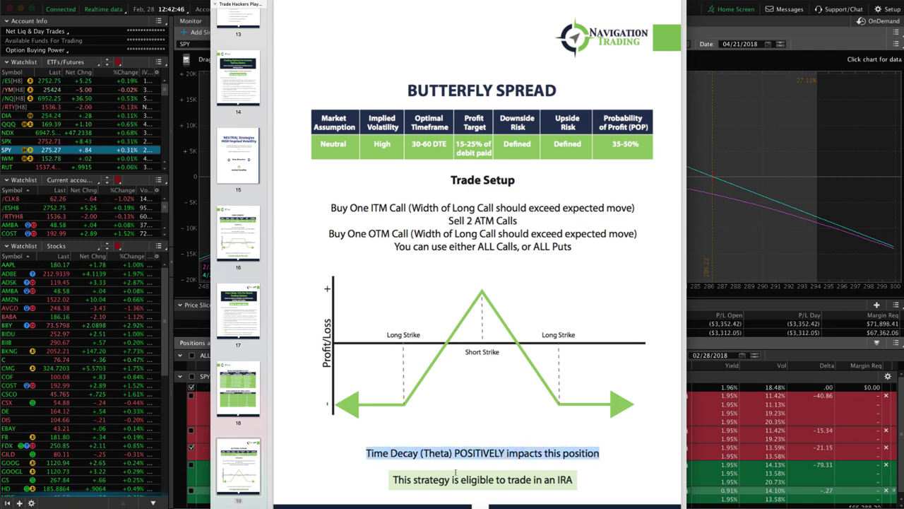
left_click_drag(392, 480, 581, 484)
left_click(597, 480)
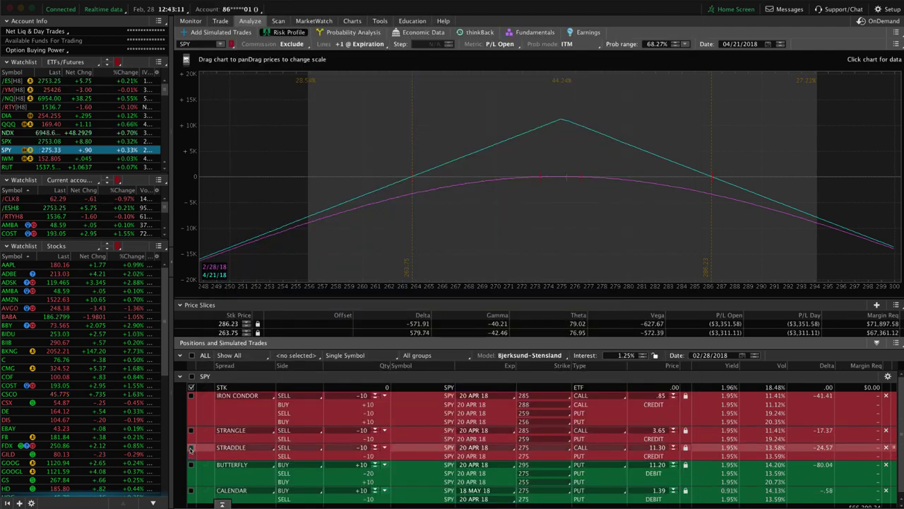
Plot the SPY butterfly instead of the straddle and move the price slices to its expiration breakevens, the lower one to 266.23.
left_click(190, 448)
left_click(191, 465)
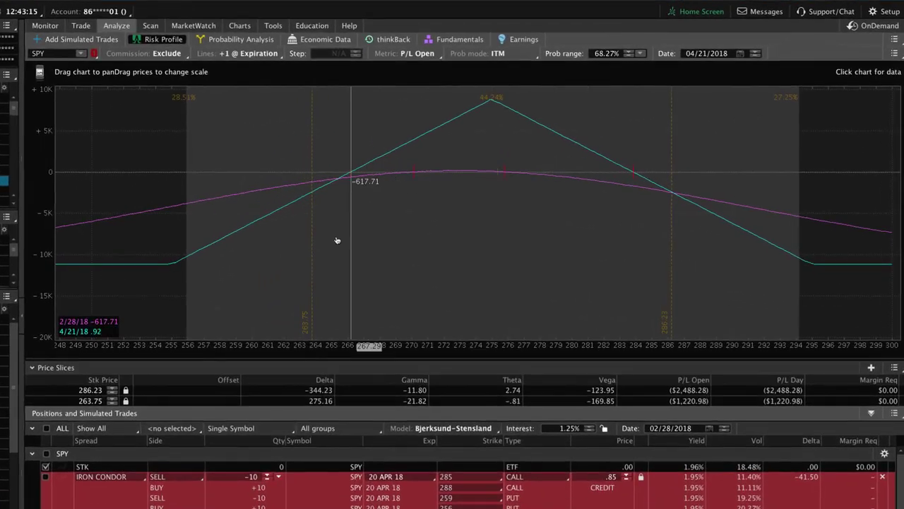
left_click_drag(320, 230, 350, 228)
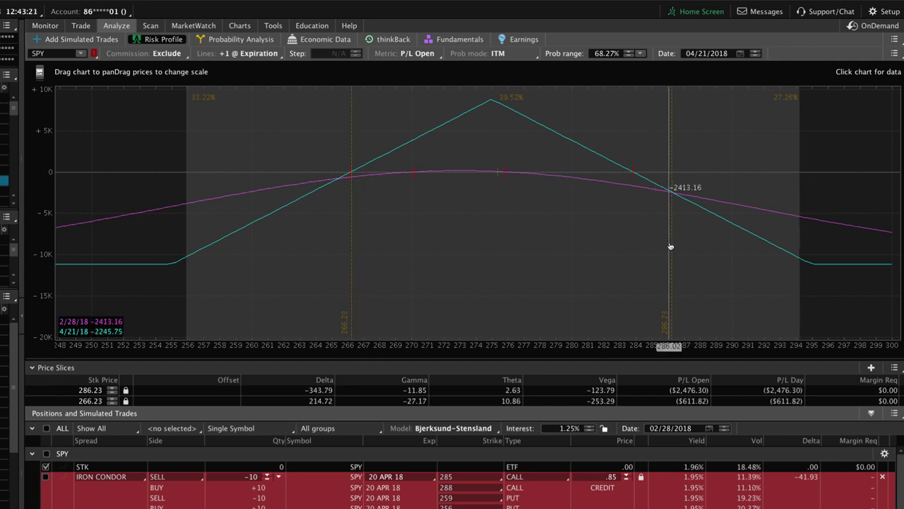
left_click_drag(636, 243, 633, 242)
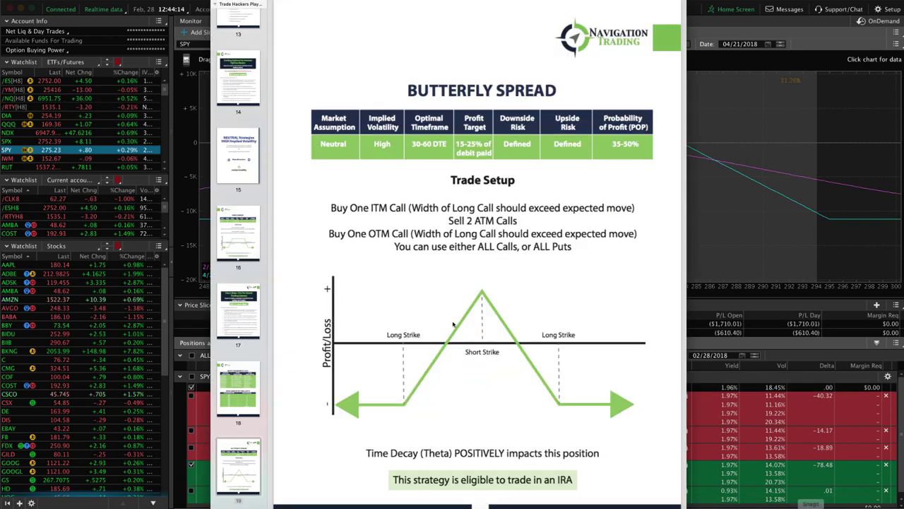
Return to the playbook's Table of Contents and open the Iron Condor strategy page.
scroll(238, 212, "up", 10)
left_click(245, 130)
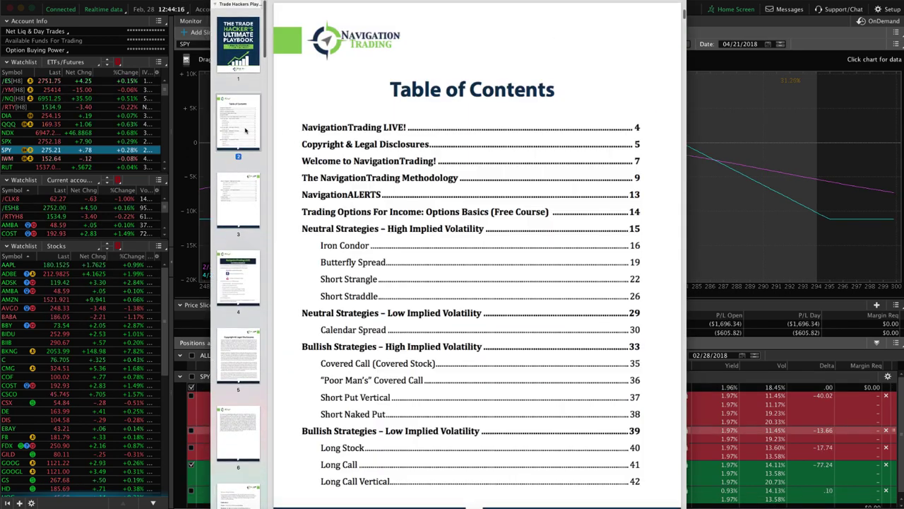
left_click(343, 247)
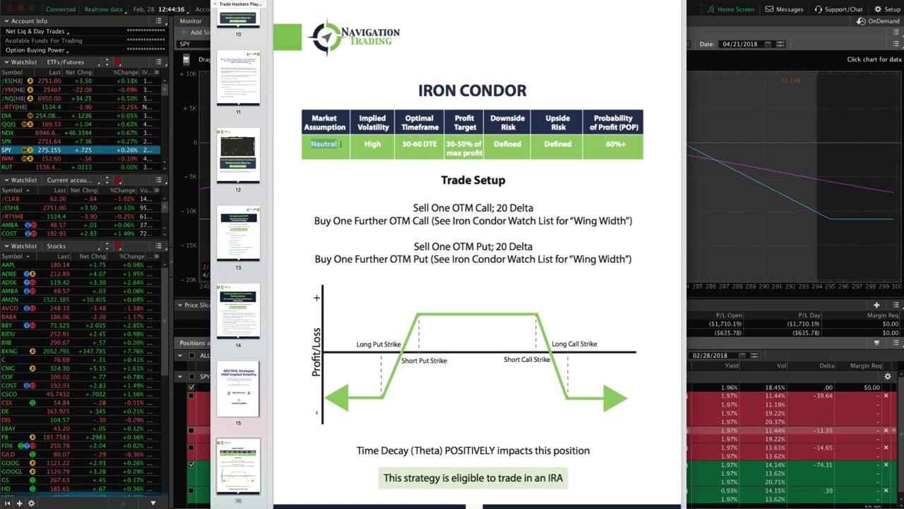
Highlight the Iron Condor's profit target and risk cells, plus the sold and further OTM call lines of its trade setup.
left_click(361, 144)
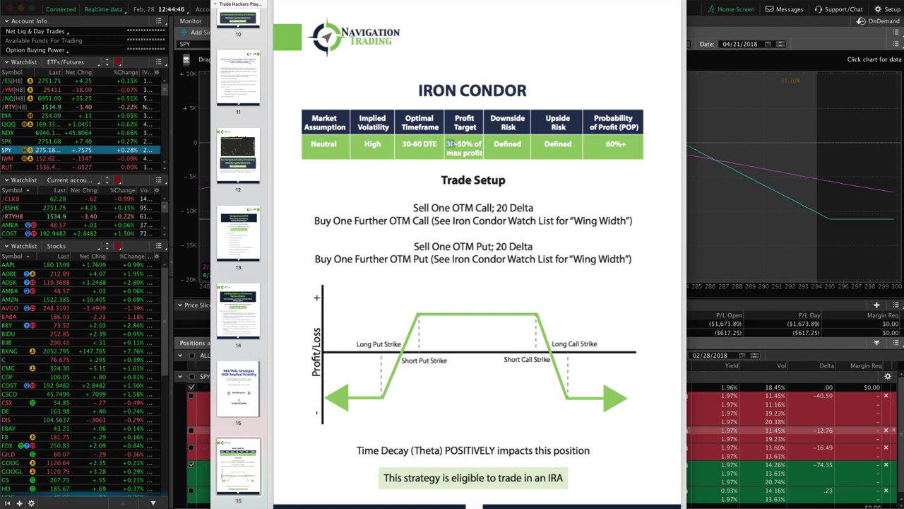
left_click_drag(448, 144, 571, 144)
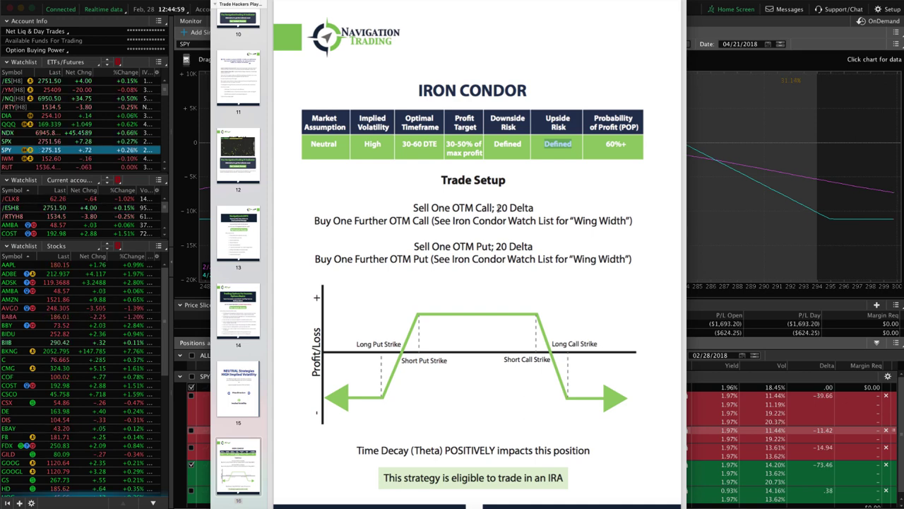
left_click_drag(414, 207, 536, 208)
left_click_drag(315, 221, 633, 222)
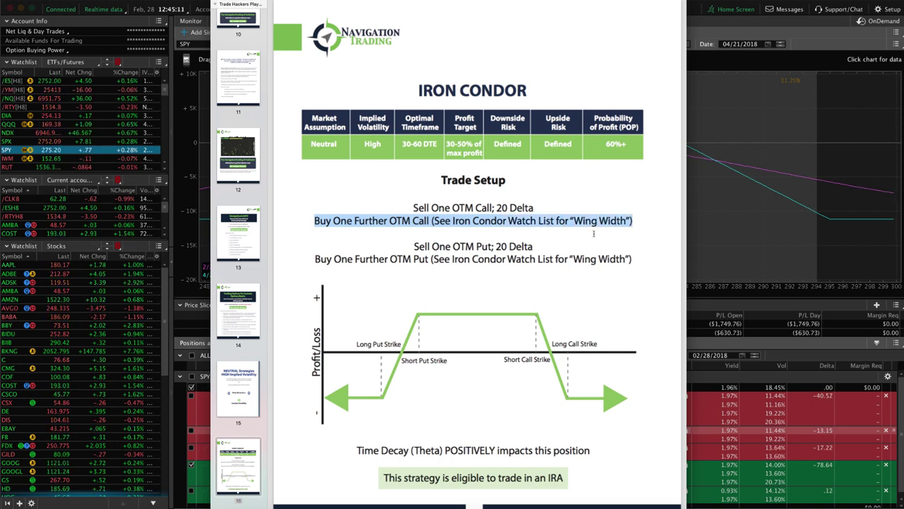
Highlight the Iron Condor's sold and further OTM put lines, plus its time decay and IRA eligibility notes.
left_click(447, 258)
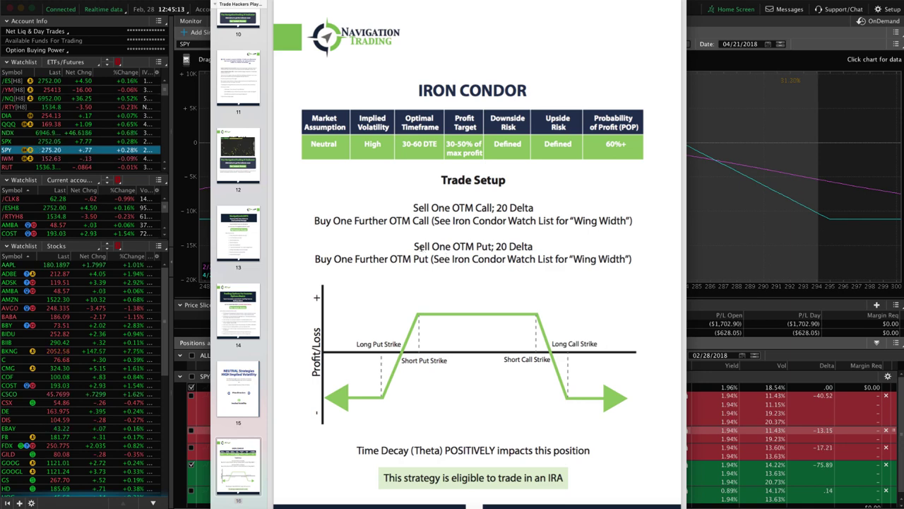
left_click_drag(411, 247, 540, 246)
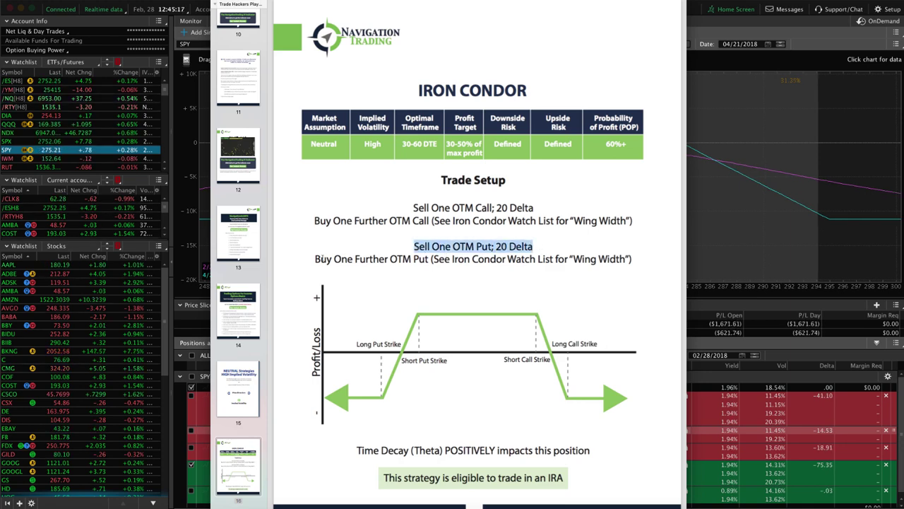
left_click_drag(315, 258, 631, 259)
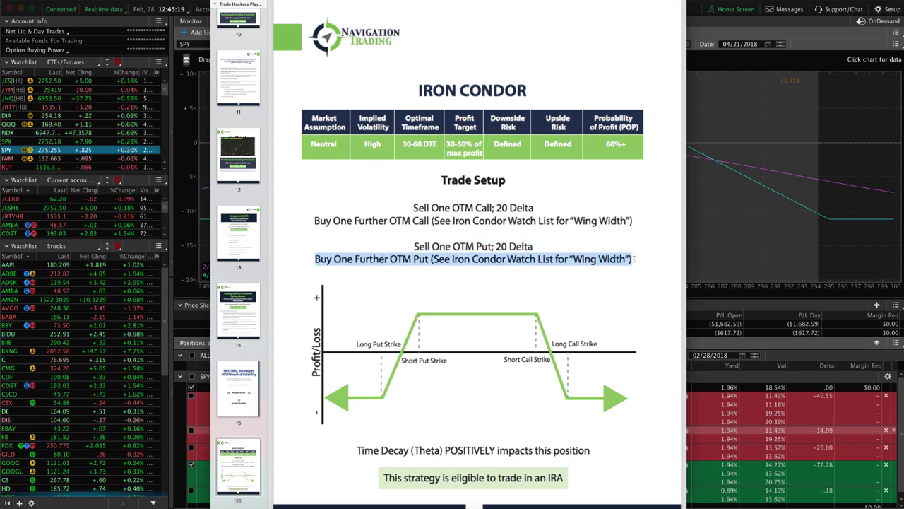
left_click(556, 285)
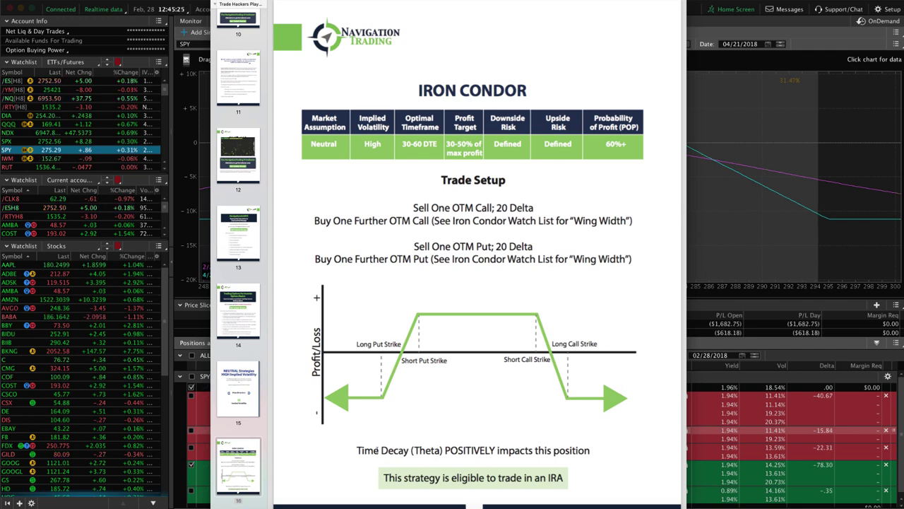
left_click_drag(357, 450, 497, 450)
left_click_drag(383, 478, 561, 478)
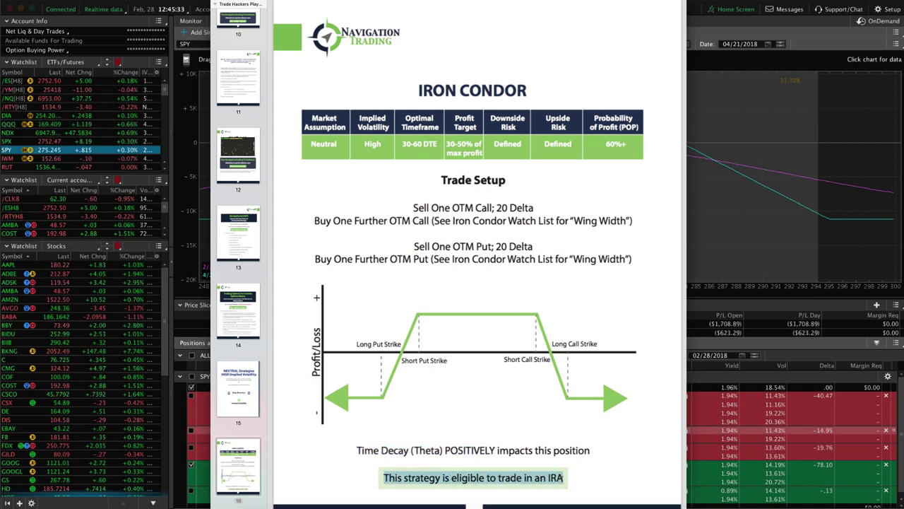
Switch to thinkorswim, plot the SPY iron condor instead of the butterfly, and move the price slices to its expiration breakevens, 258.22 and 285.81.
left_click(198, 429)
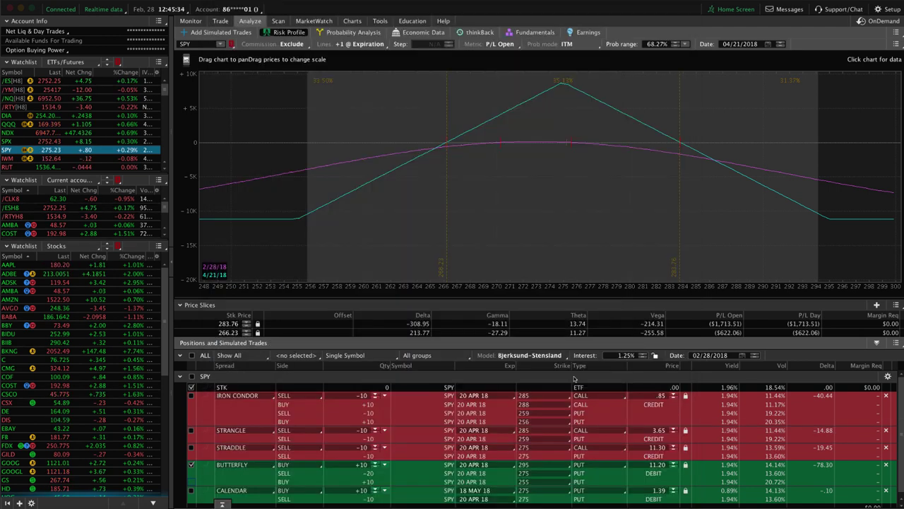
left_click(190, 465)
left_click(190, 397)
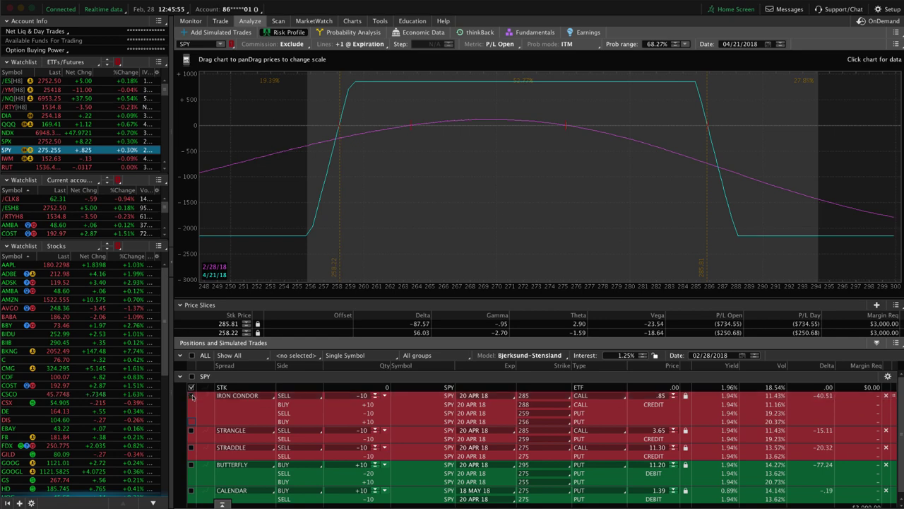
Plot the SPY strangle in place of the iron condor for comparison and return to the iron condor plot.
left_click(191, 431)
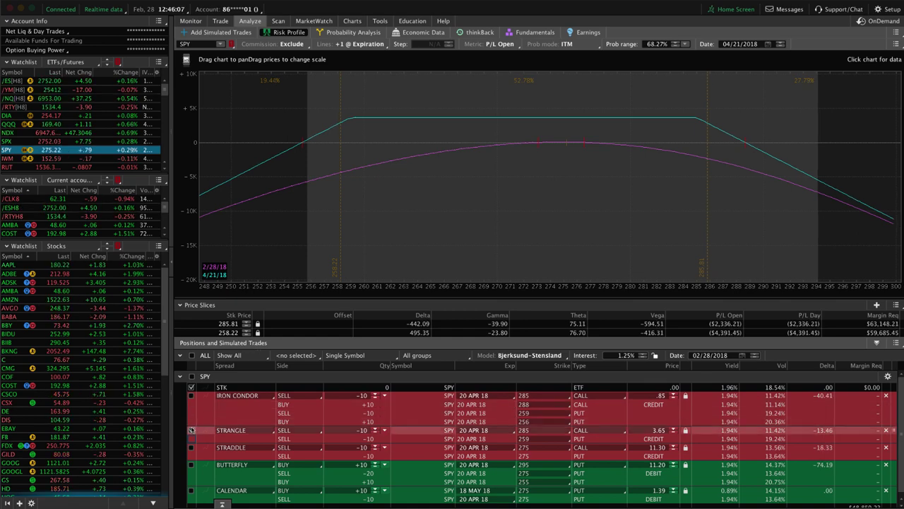
left_click(191, 395)
left_click(191, 430)
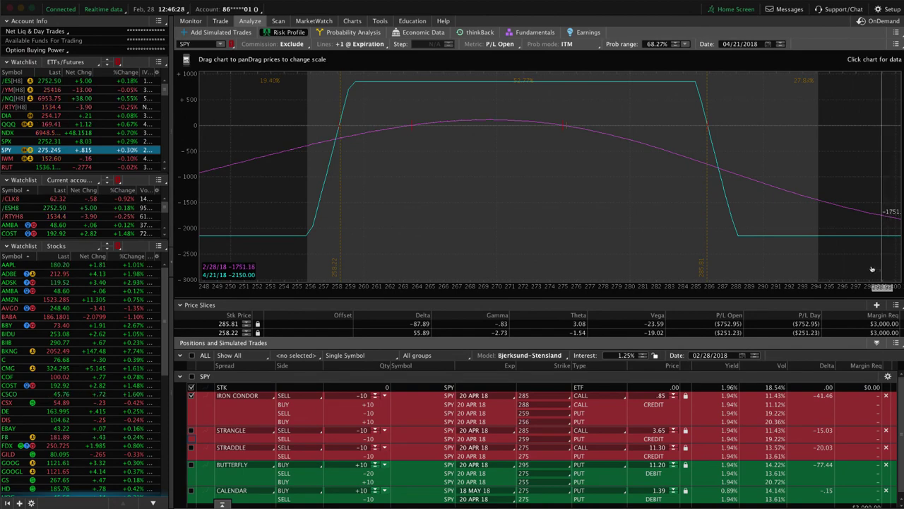
Widen the iron condor's risk profile along the price axis and compare it with the strangle once more.
left_click_drag(742, 291, 885, 284)
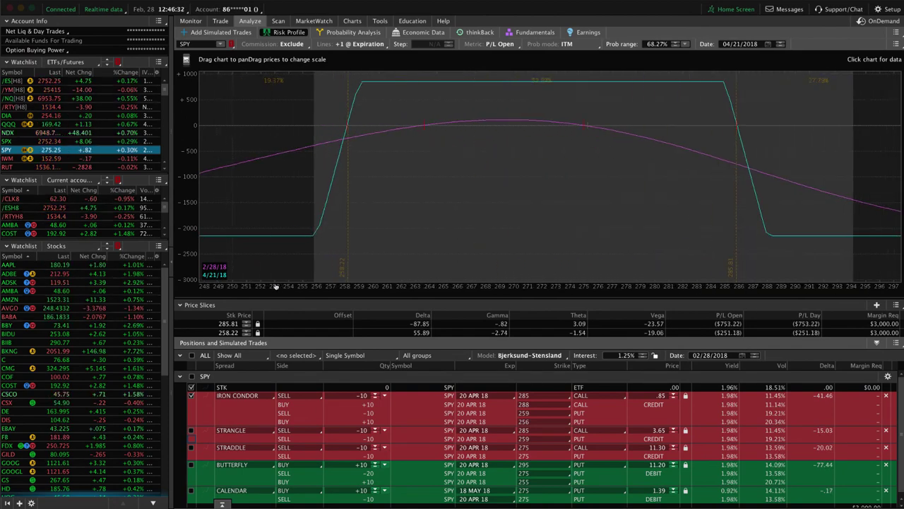
left_click_drag(246, 289, 303, 289)
left_click_drag(541, 291, 493, 264)
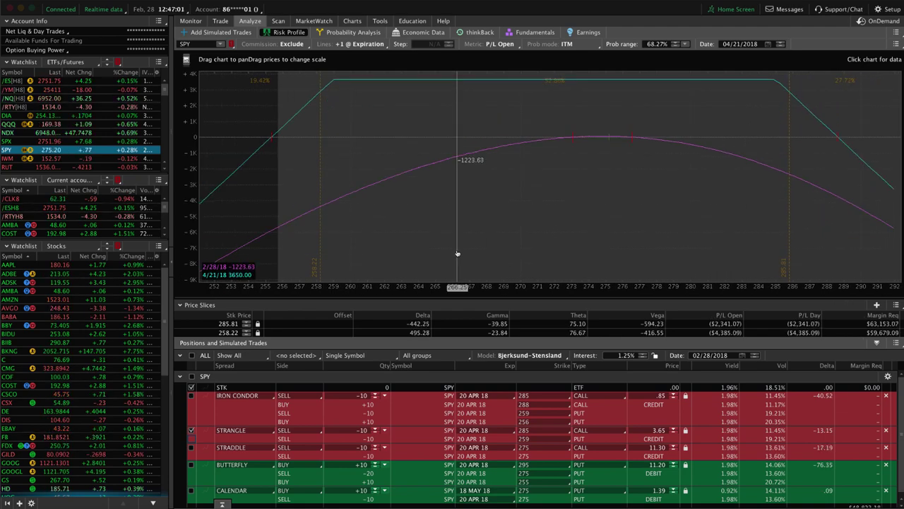
left_click(191, 430)
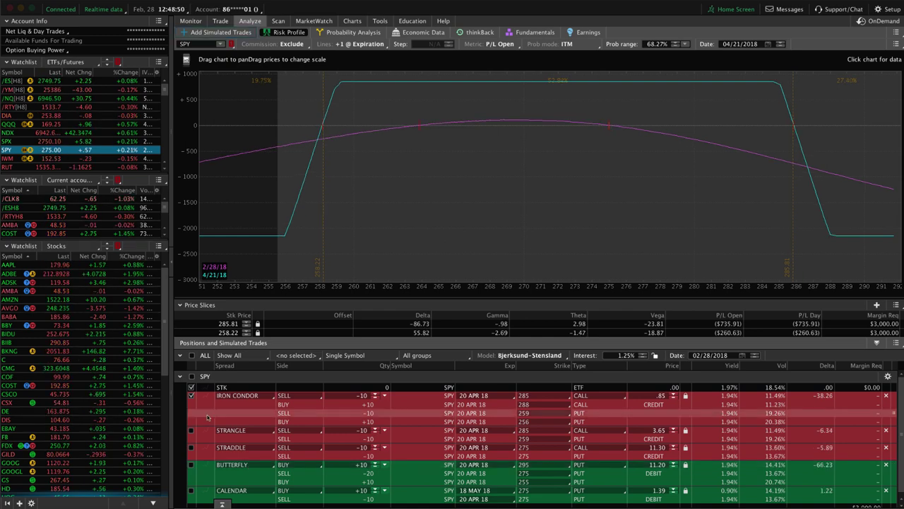
Review the SPY daily chart with its IV rank and IV percentile, and return to the risk profile.
left_click(352, 21)
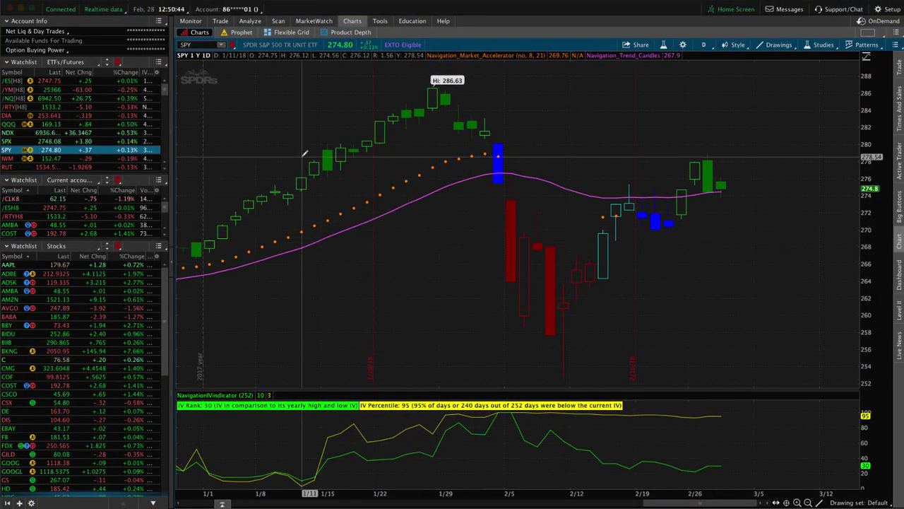
mouse_move(221, 22)
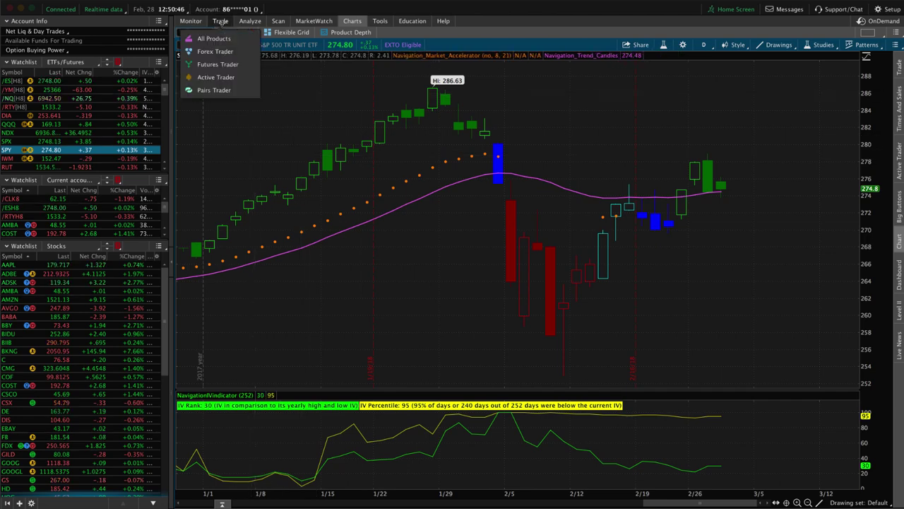
left_click(249, 22)
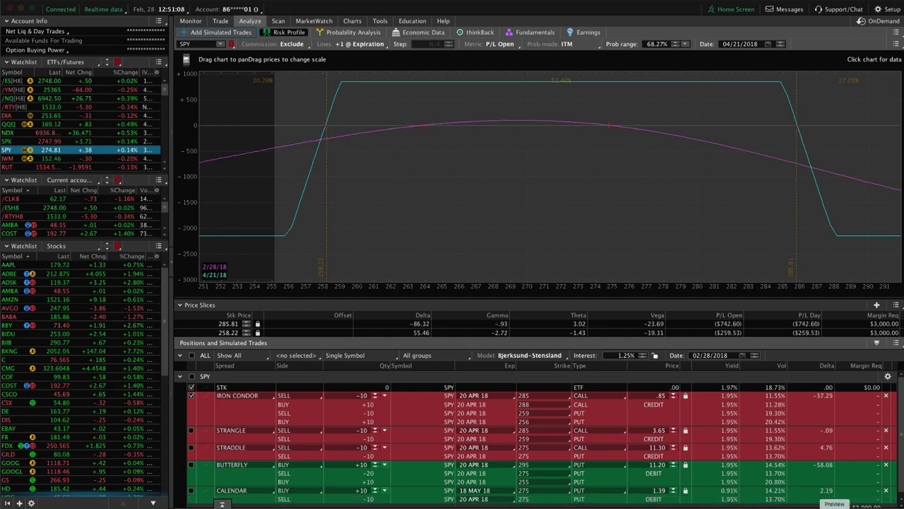
Switch to the playbook in Preview and open the Calendar Spread strategy page from its Table of Contents.
left_click(835, 506)
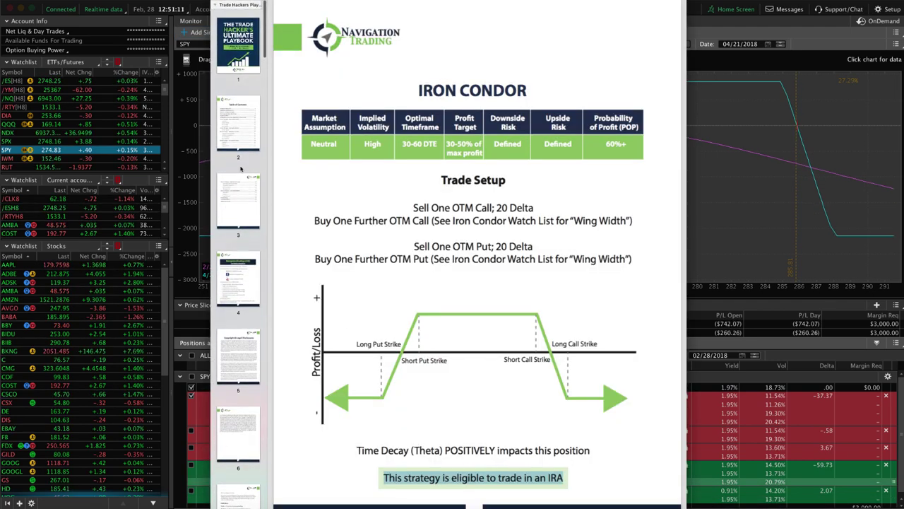
left_click(239, 125)
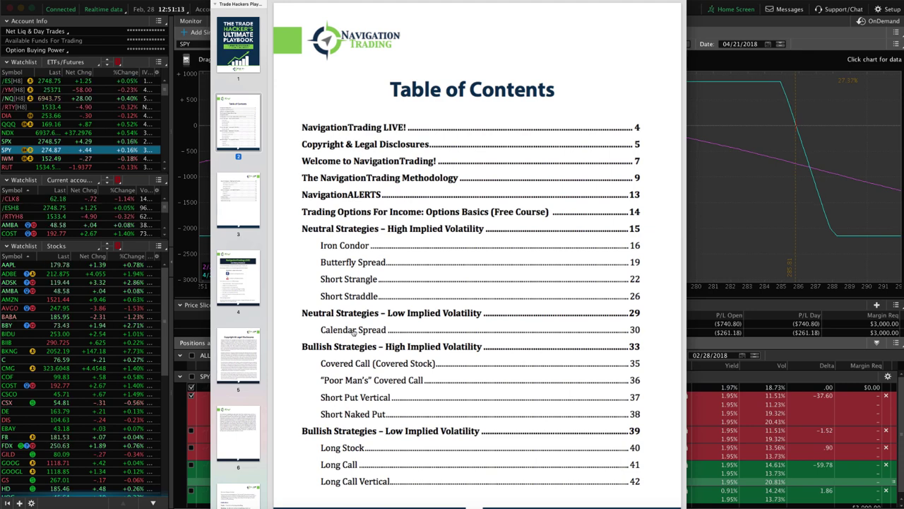
left_click(353, 330)
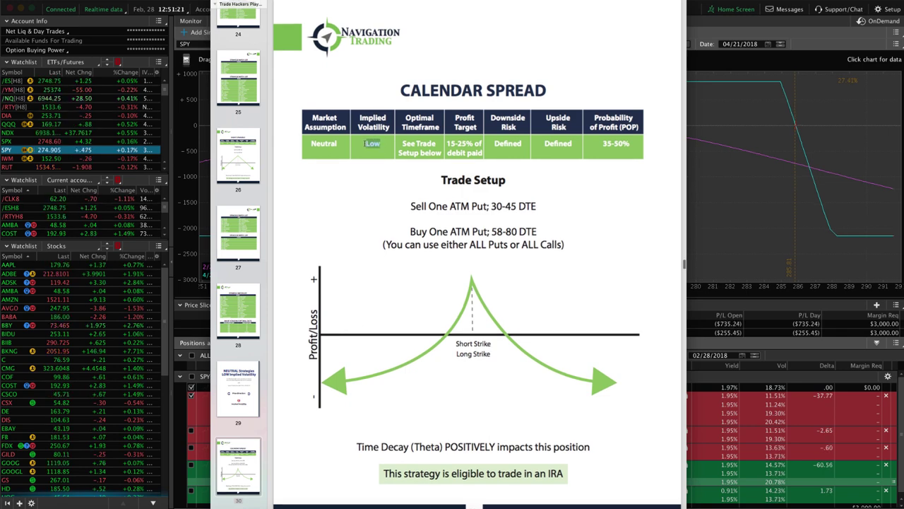
Highlight the Calendar Spread's profit target and downside risk cells.
left_click(435, 171)
left_click_drag(446, 143, 515, 197)
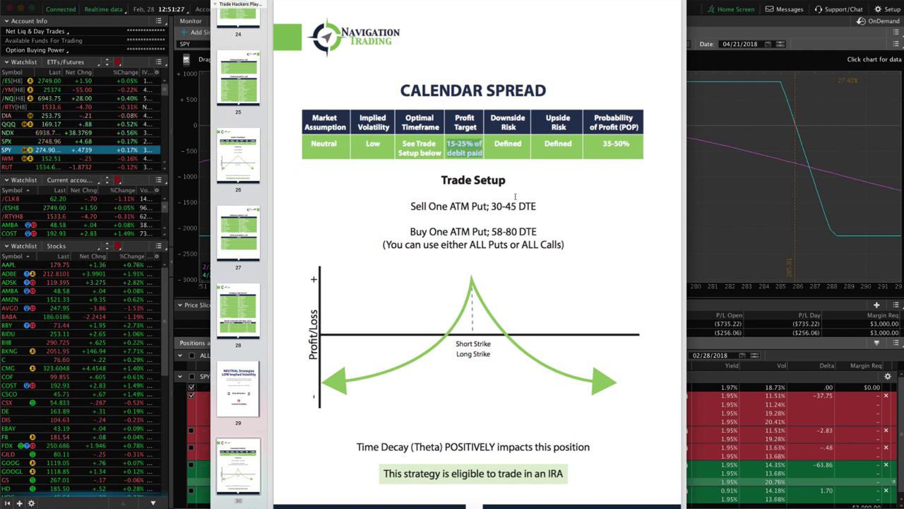
left_click(510, 159)
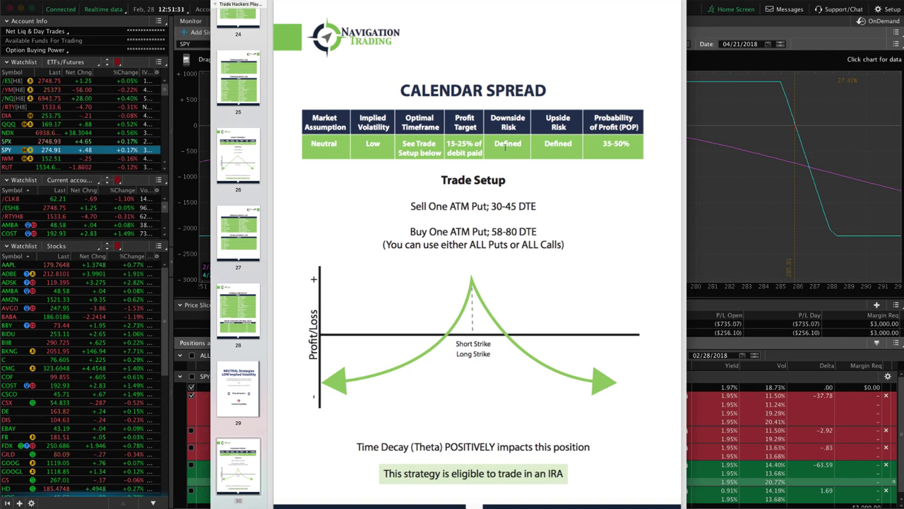
double_click(507, 145)
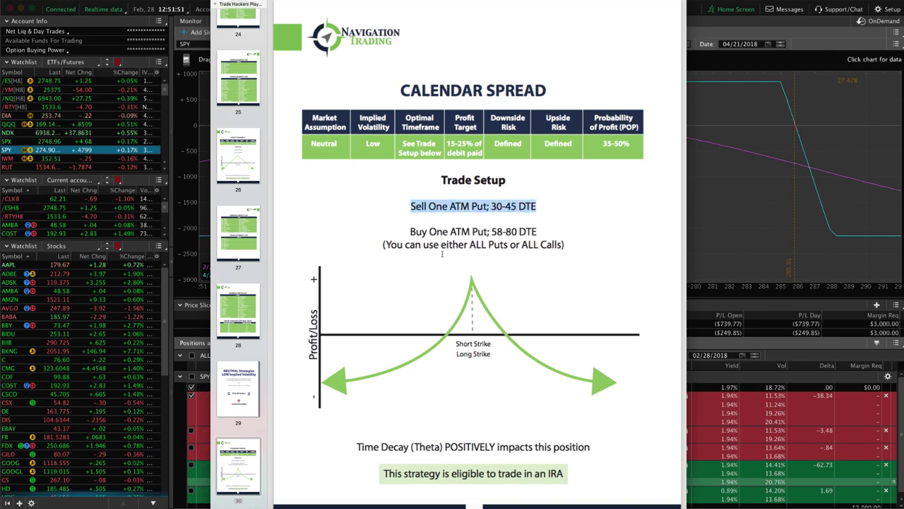
Highlight the Calendar Spread's sold and bought ATM put lines, plus its time decay and IRA eligibility notes.
left_click_drag(410, 231, 536, 232)
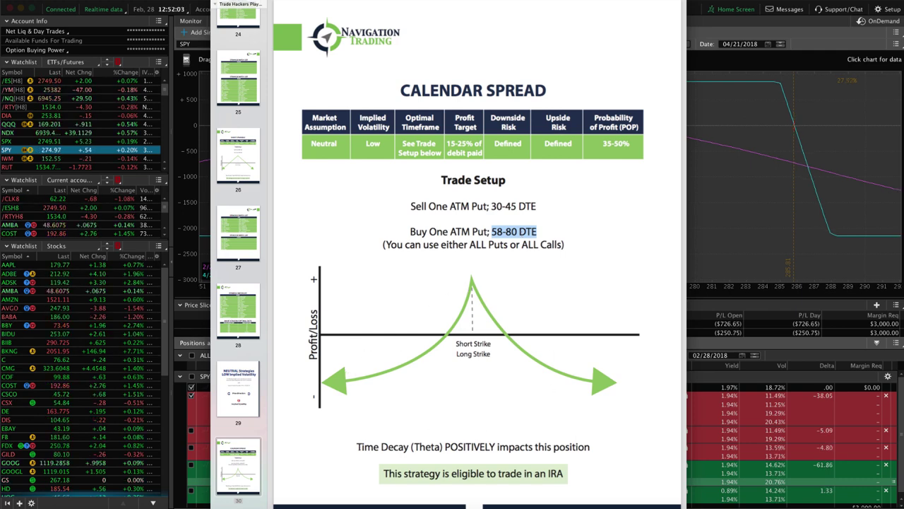
left_click_drag(356, 447, 495, 446)
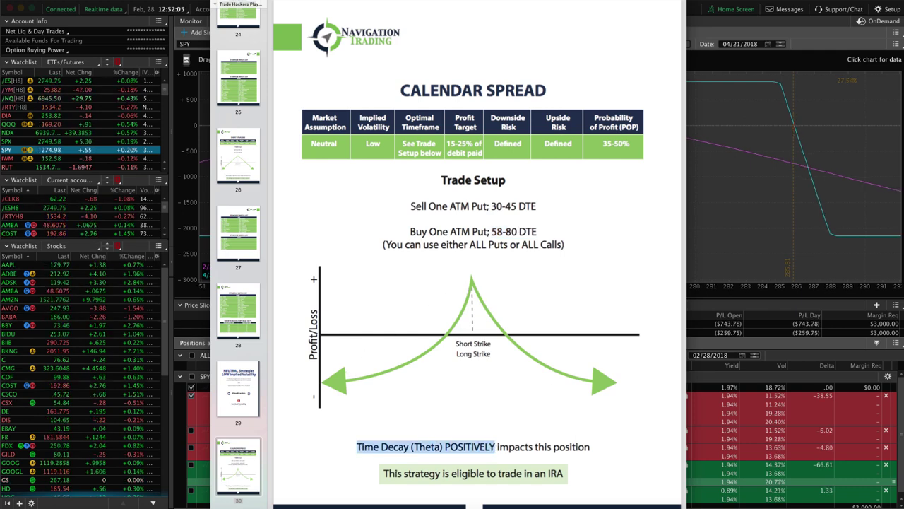
left_click_drag(382, 473, 563, 473)
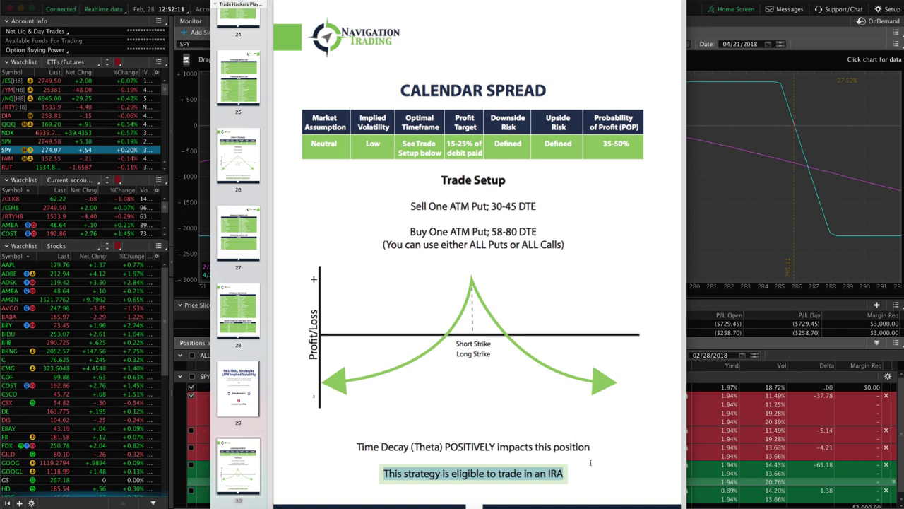
Switch to thinkorswim and plot the SPY calendar instead of the iron condor, compressing the price axis to show the whole curve.
left_click(207, 397)
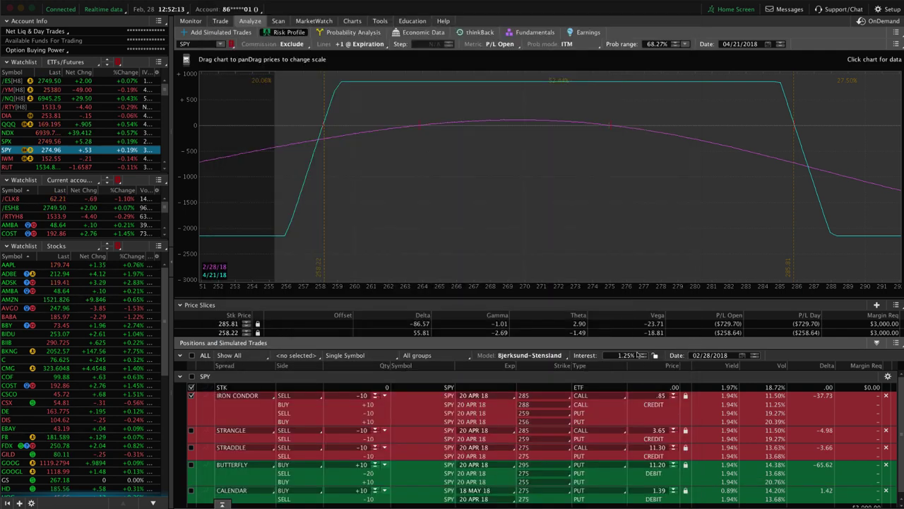
left_click(191, 397)
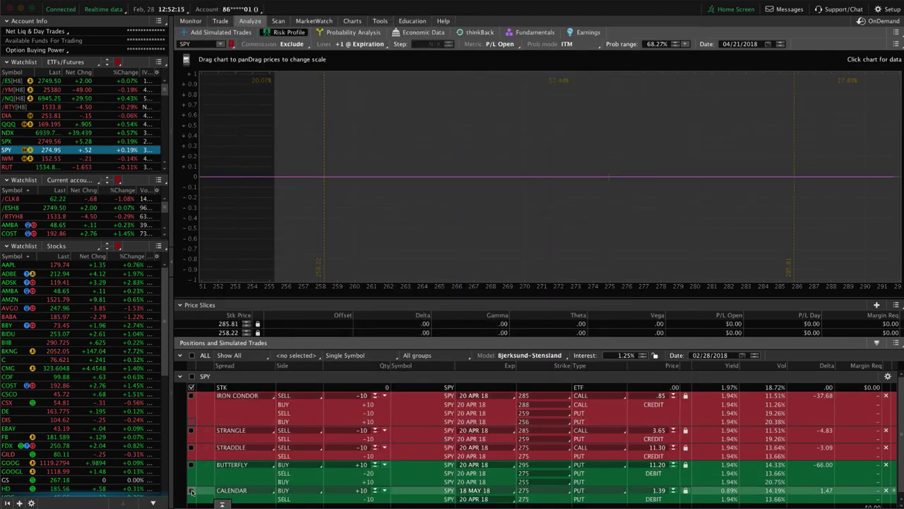
left_click(191, 491)
left_click_drag(734, 285, 537, 287)
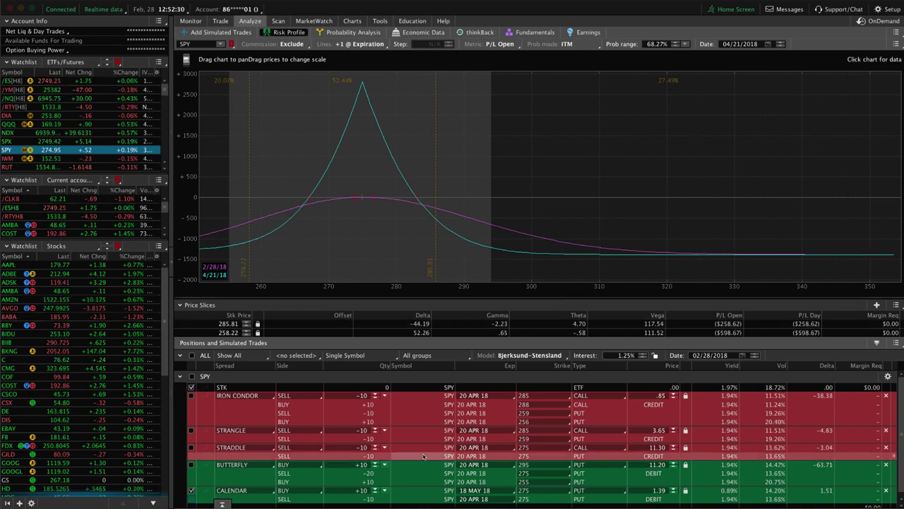
Set the SPY calendar's quantity to +1 and stretch its risk profile along the price axis.
scroll(374, 490, "down", 5)
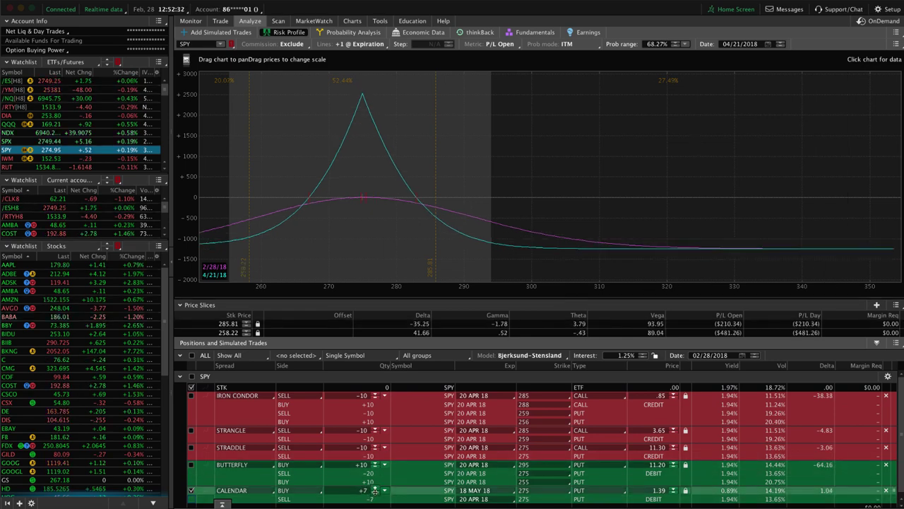
scroll(375, 489, "down", 4)
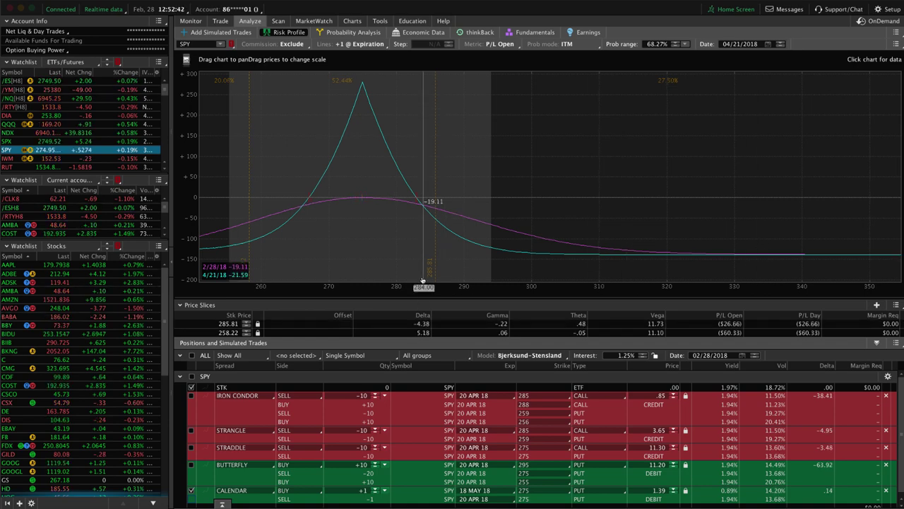
left_click_drag(421, 288, 674, 289)
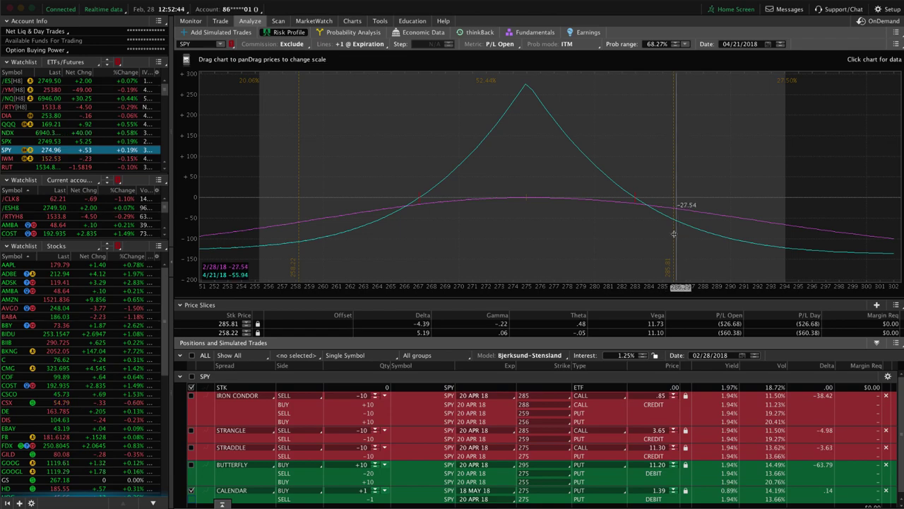